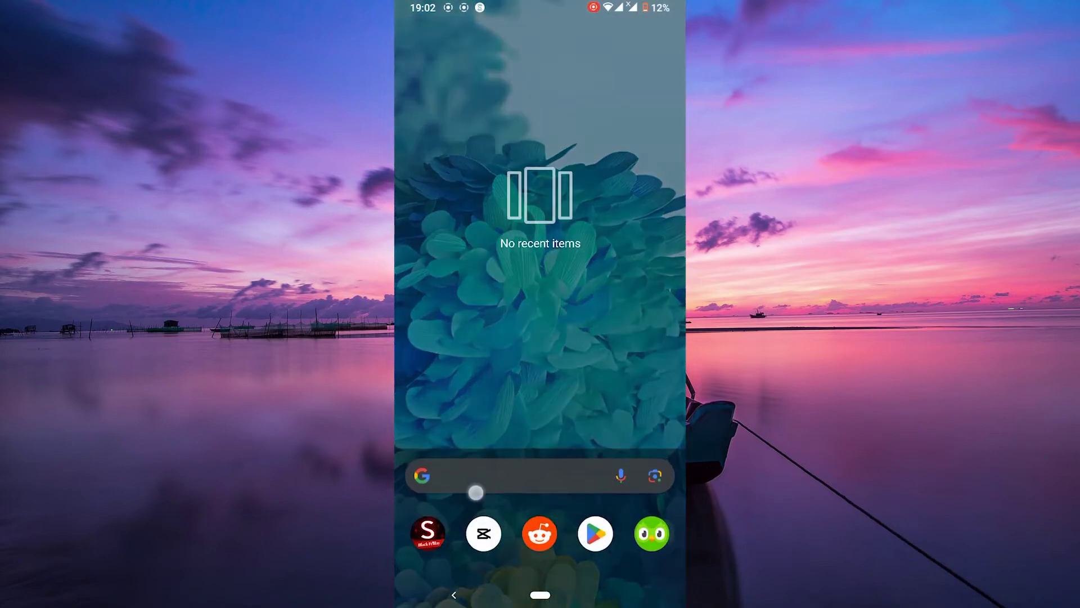
{"action": "scroll", "coordinate": [540, 338], "scroll_direction": "down", "scroll_amount": 2}
{"action": "scroll", "coordinate": [540, 337], "scroll_direction": "down", "scroll_amount": 3}
{"action": "scroll", "coordinate": [541, 337], "scroll_direction": "down", "scroll_amount": 5}
{"action": "scroll", "coordinate": [450, 339], "scroll_direction": "down", "scroll_amount": 2}
{"action": "scroll", "coordinate": [449, 340], "scroll_direction": "down", "scroll_amount": 1}
{"action": "scroll", "coordinate": [449, 340], "scroll_direction": "down", "scroll_amount": 1}
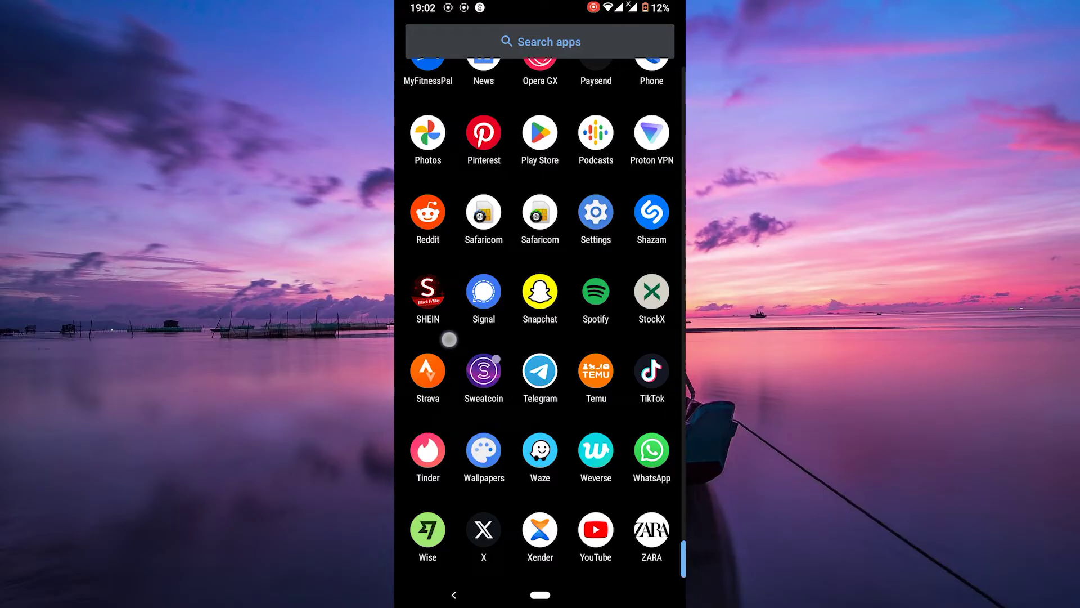
Launch Signal and reach the Account page via the profile settings
{"action": "left_click", "coordinate": [483, 293]}
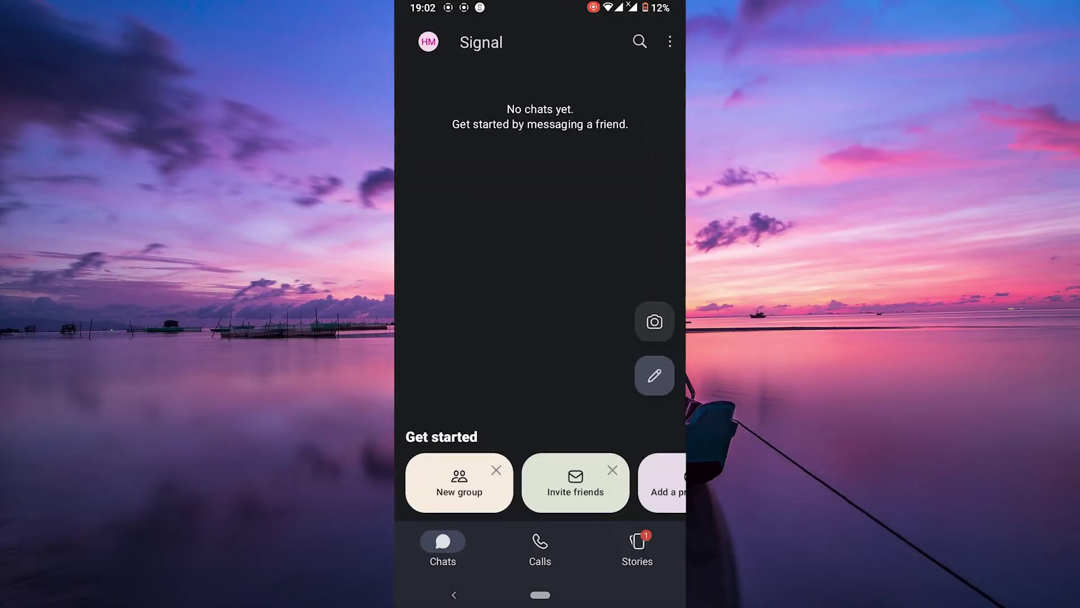
{"action": "left_click", "coordinate": [429, 42]}
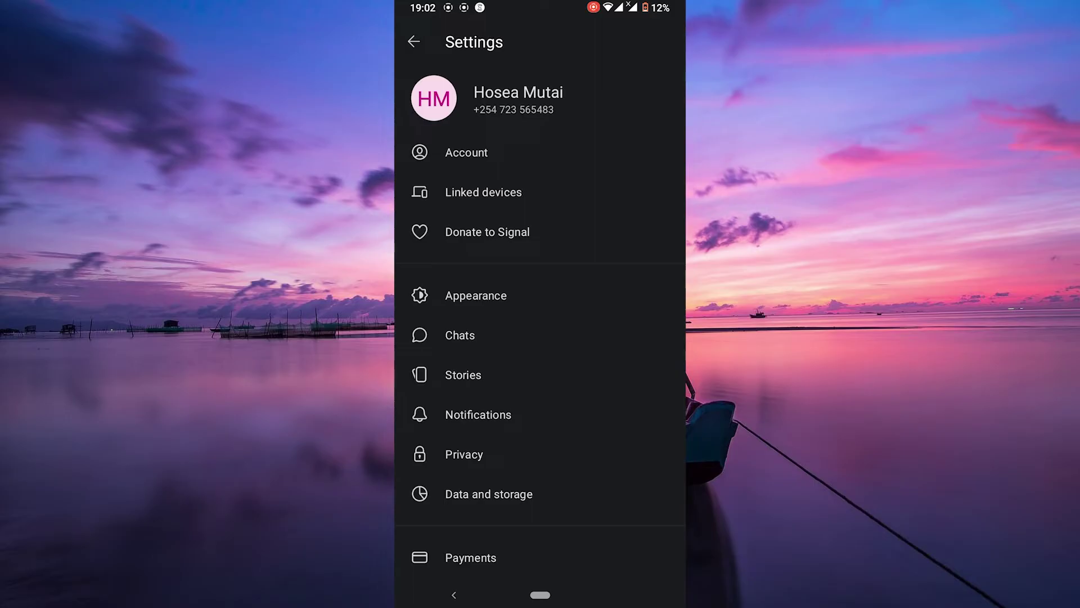
{"action": "left_click", "coordinate": [464, 152]}
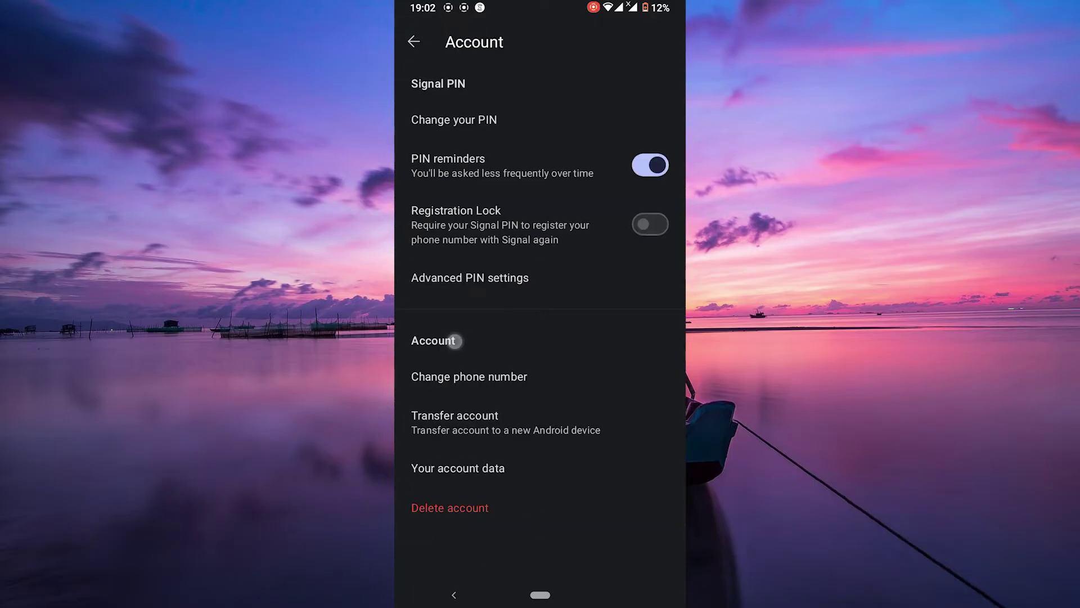
Start Transfer Account so Signal searches for a nearby new Android device
{"action": "left_click", "coordinate": [469, 418]}
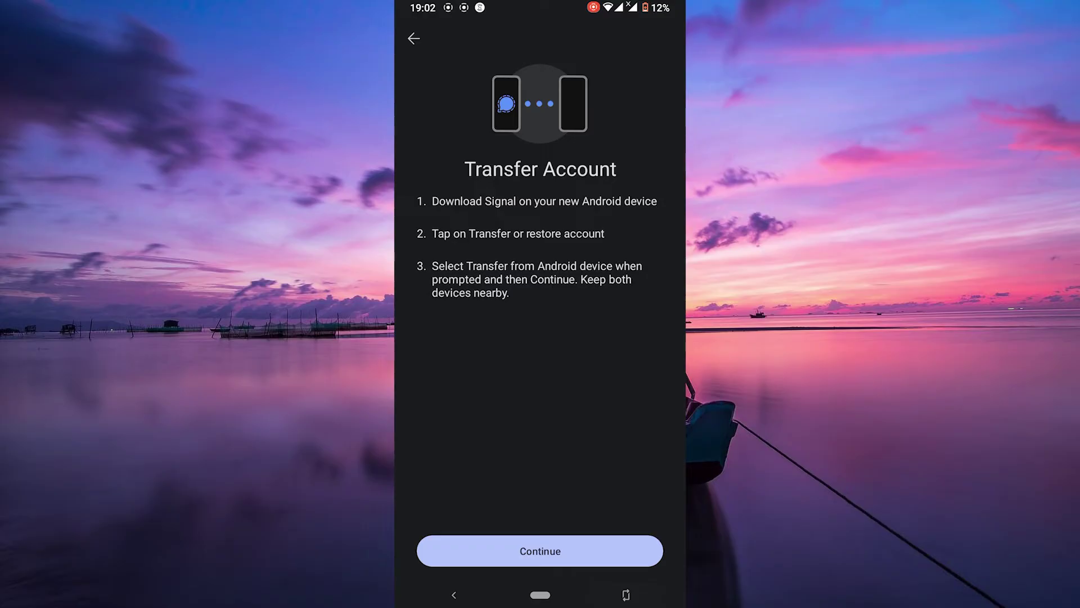
{"action": "left_click", "coordinate": [526, 551]}
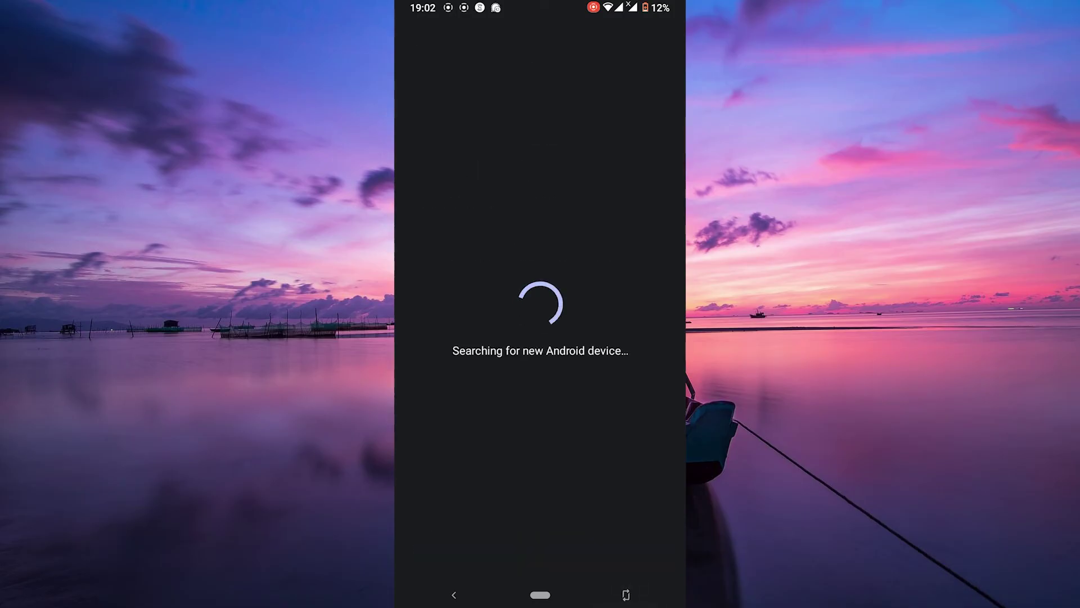
{"action": "left_click", "coordinate": [625, 595]}
{"action": "left_click", "coordinate": [454, 594]}
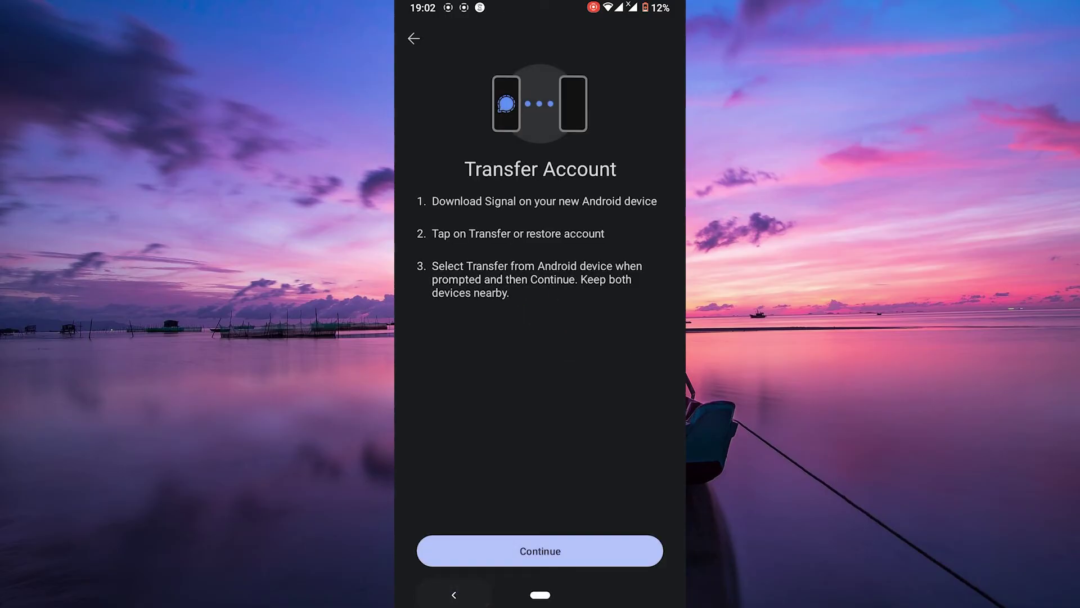